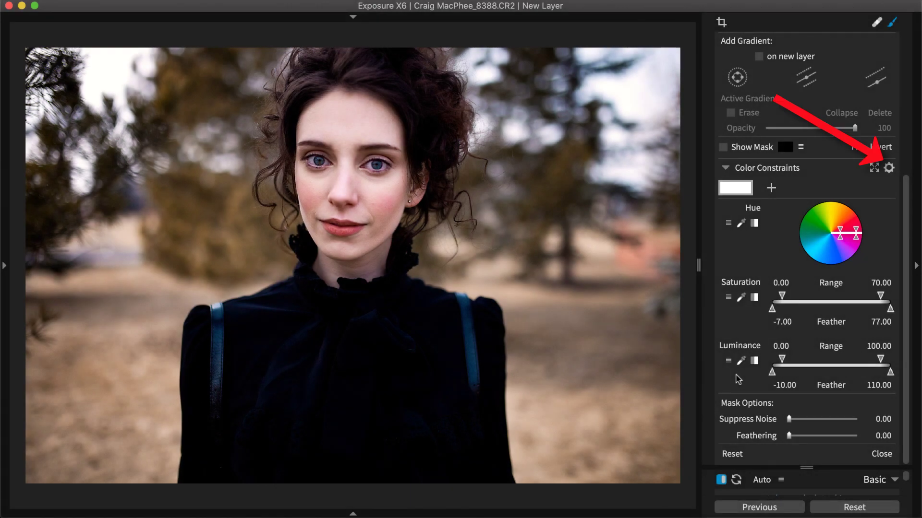
- Apply the Skin Pale colour-constraint preset to the new layer's mask
left_click(888, 168)
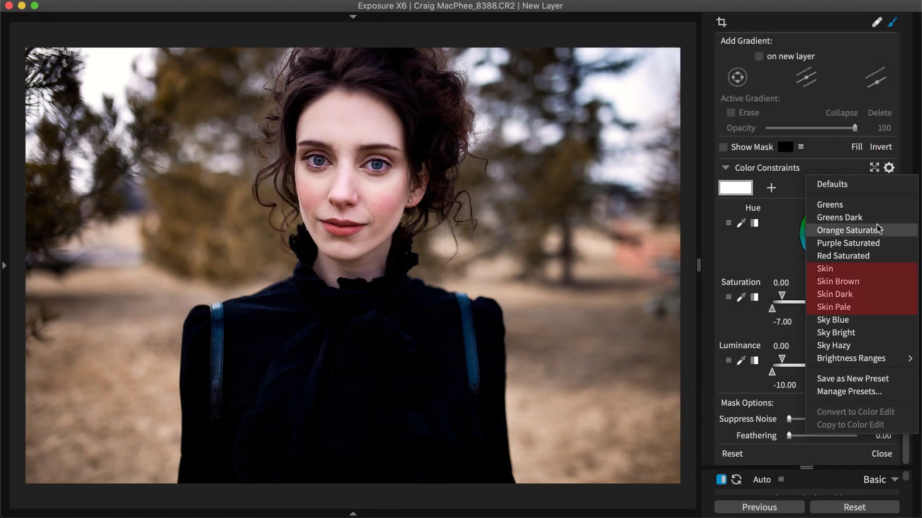
mouse_move(850, 359)
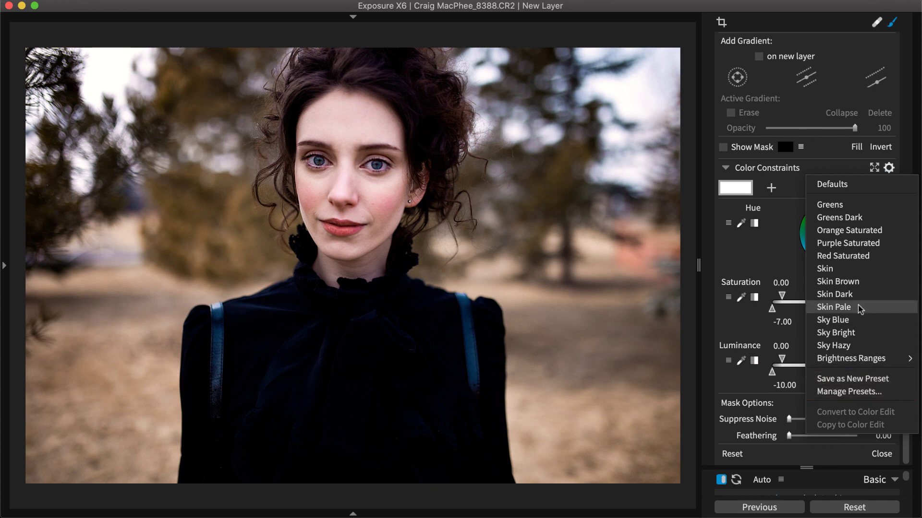
left_click(858, 307)
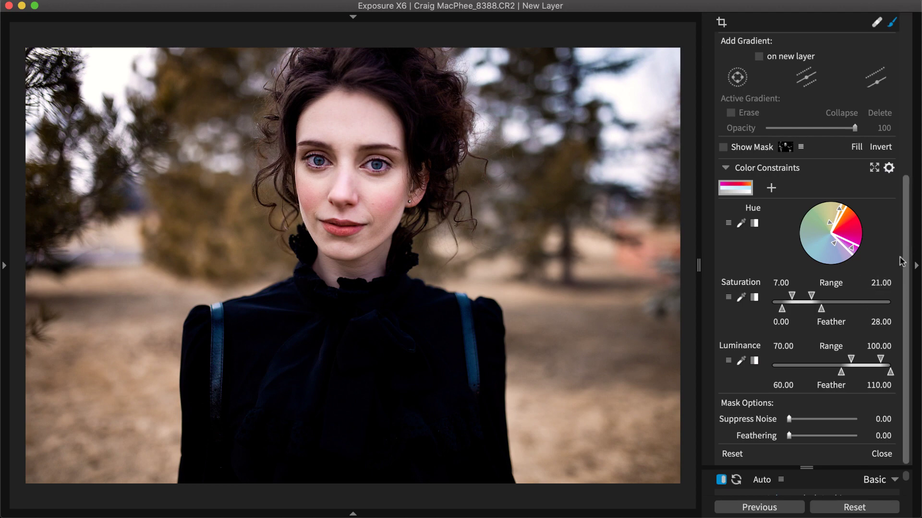
- Set the new layer's Exposure to 0.21 and Contrast to -6
scroll(897, 262, "up", 5)
left_click(744, 91)
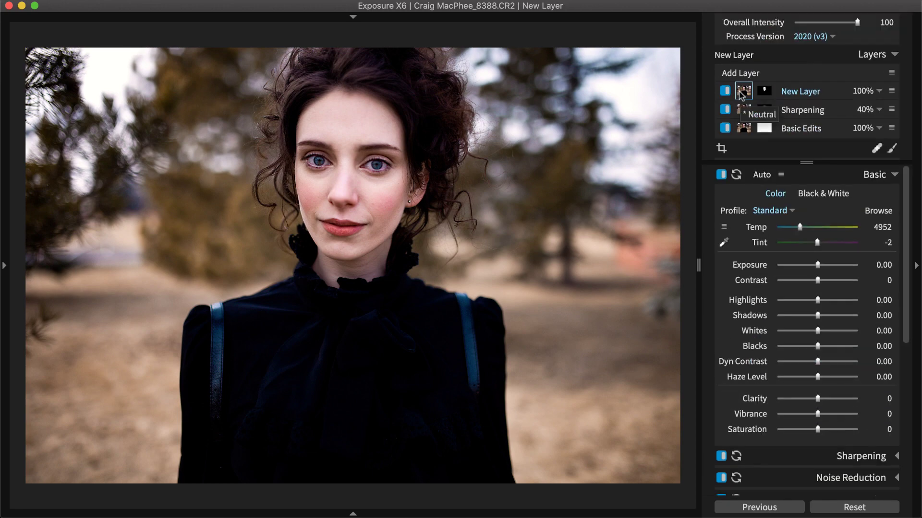
left_click_drag(817, 266, 815, 283)
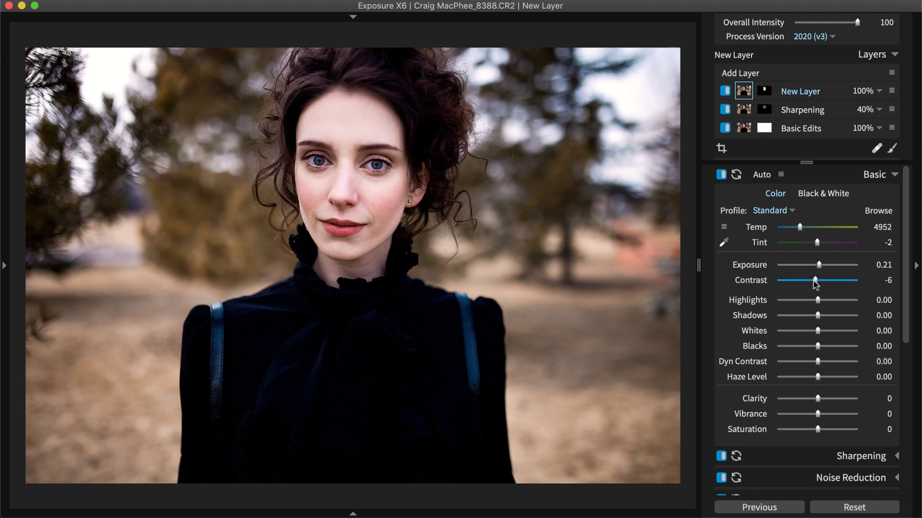
- Reset the new layer mask's colour constraints to their defaults
left_click(764, 92)
scroll(816, 384, "down", 5)
left_click(732, 454)
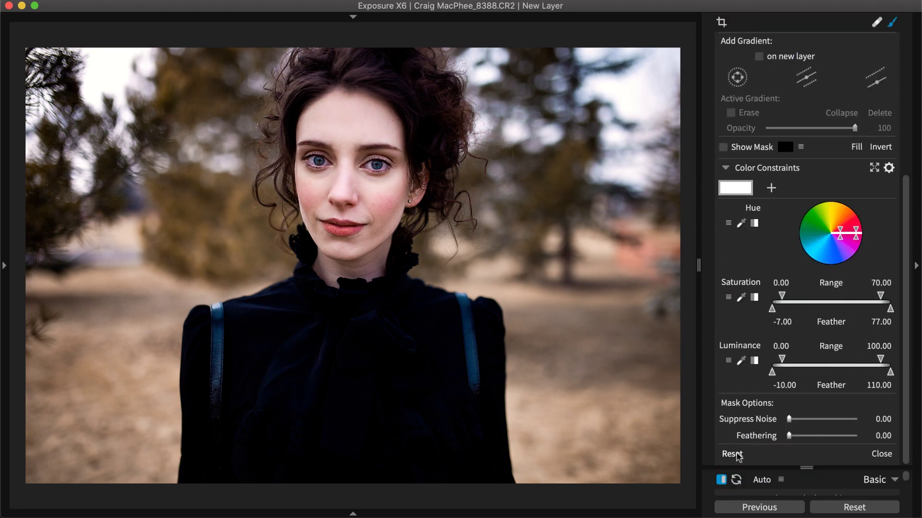
- Limit the mask's saturation to 0–17.50, with feather from -3.50 to 21.00
left_click(728, 361)
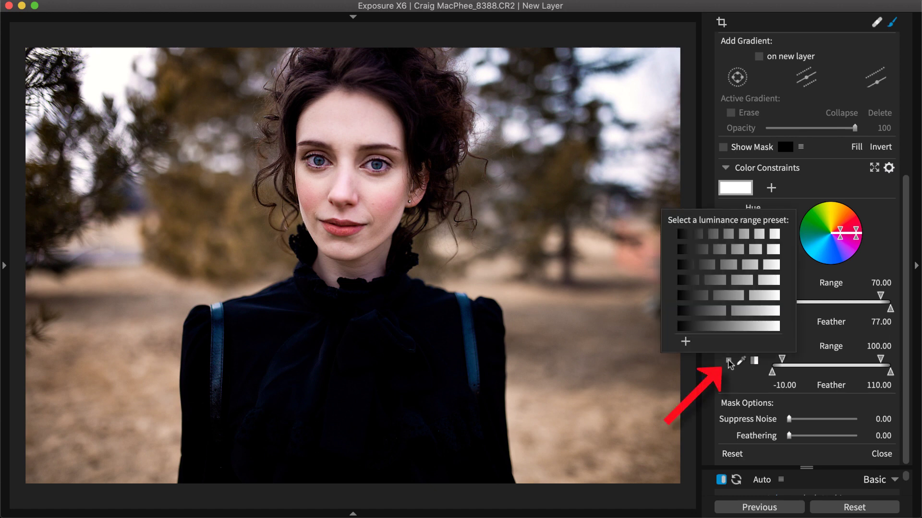
left_click(728, 361)
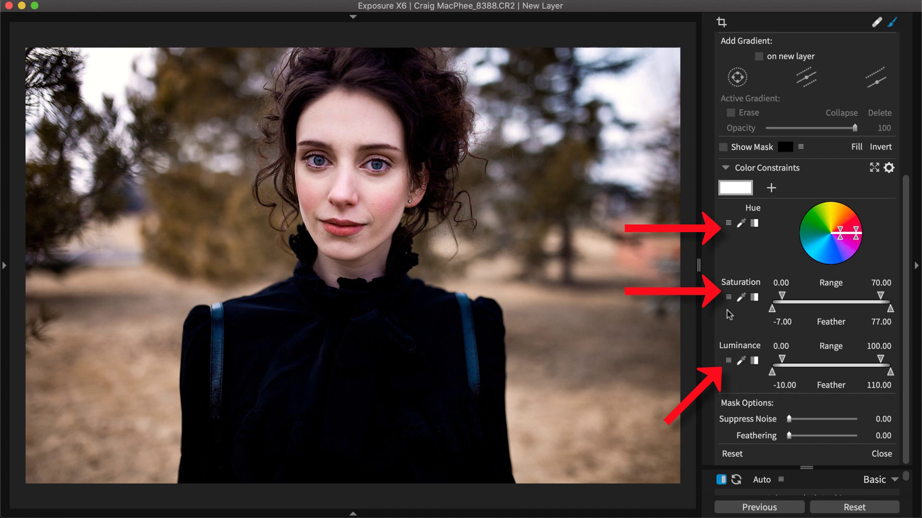
left_click(729, 298)
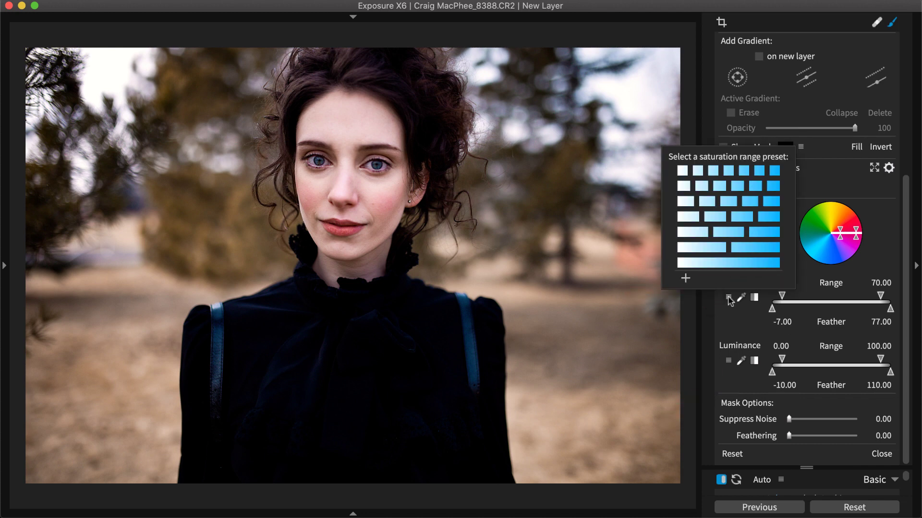
left_click(718, 219)
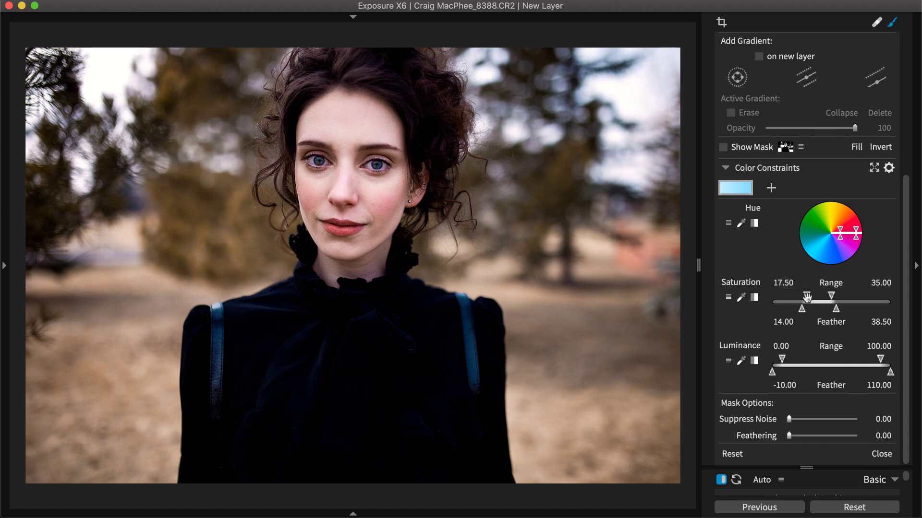
left_click_drag(806, 297, 777, 295)
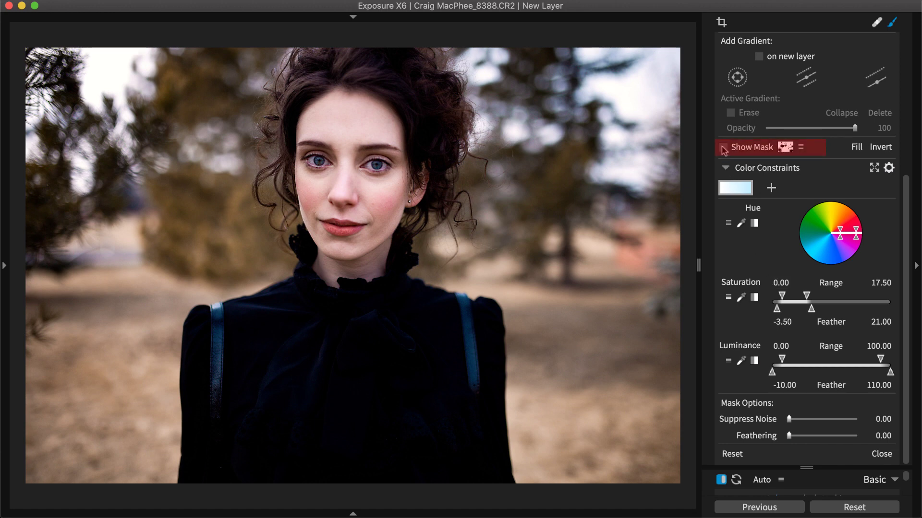
- Show the mask overlay and raise its opacity to 34
left_click(723, 148)
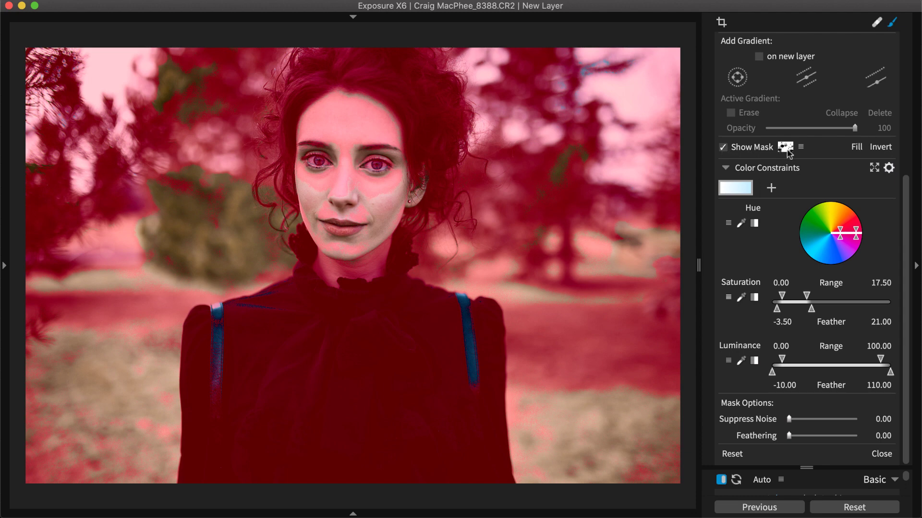
left_click(800, 148)
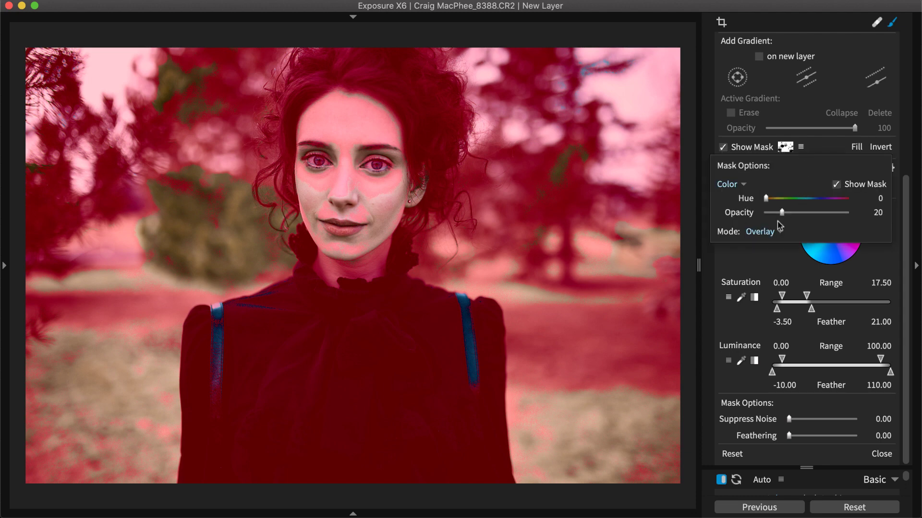
left_click_drag(782, 212, 794, 218)
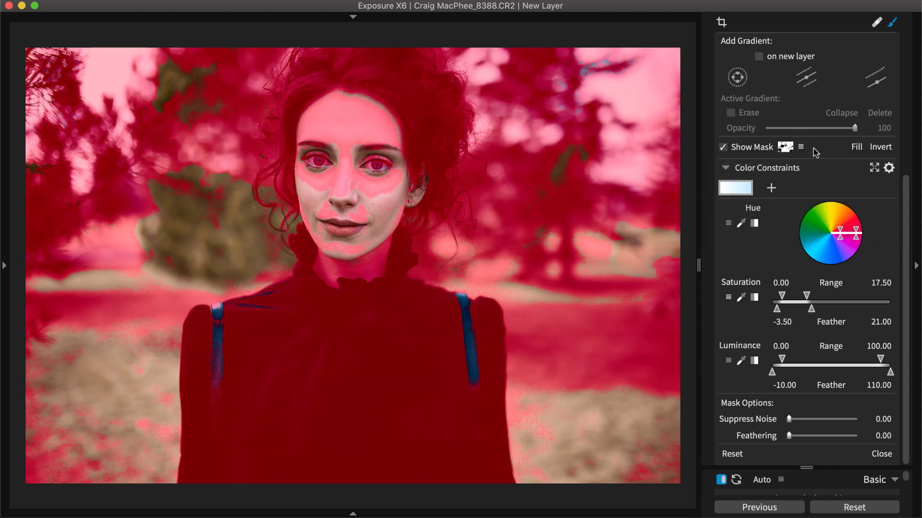
- Toggle the mask preview with M, leaving it hidden
key("m")
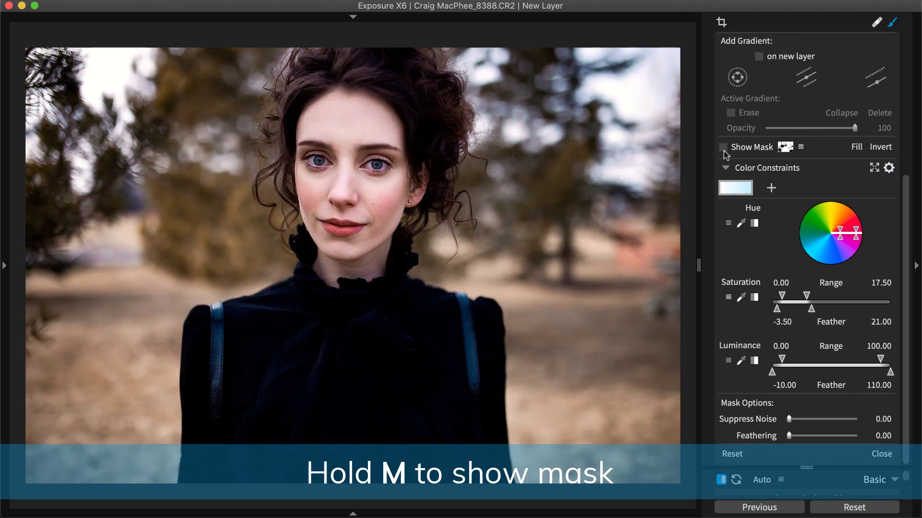
key("m")
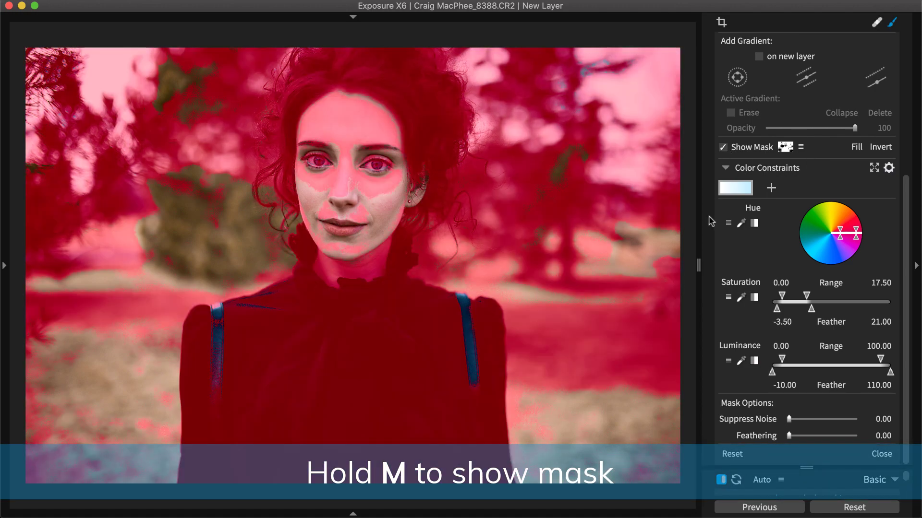
key("m")
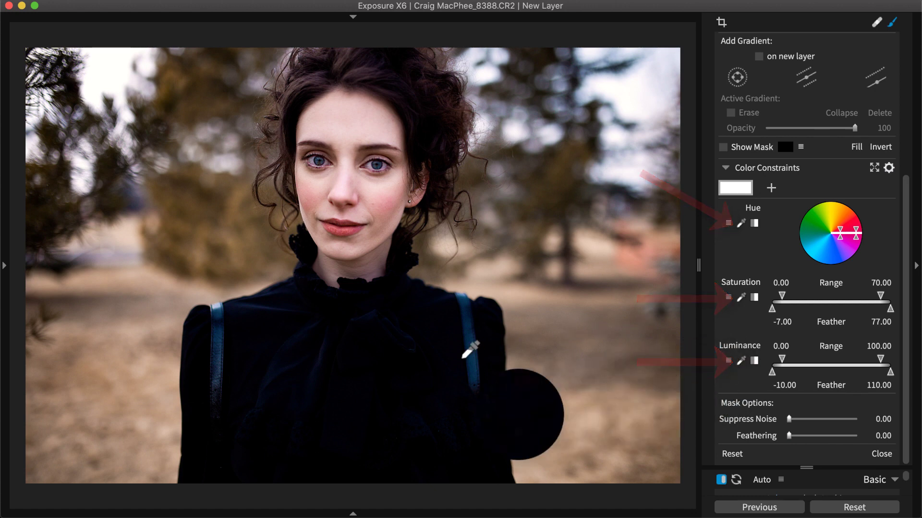
- Sample the dark jacket with the Hue eyedropper, adding a second sample to cover its blues
left_click(415, 368)
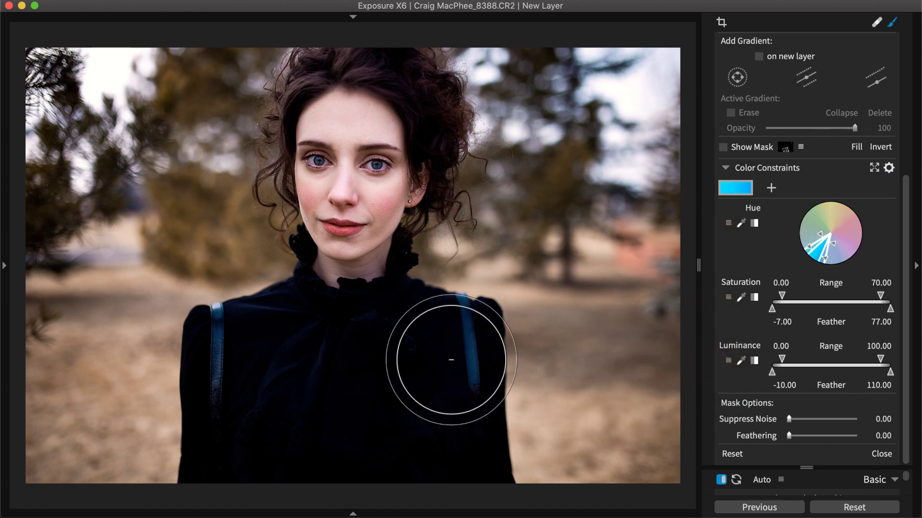
left_click(739, 224)
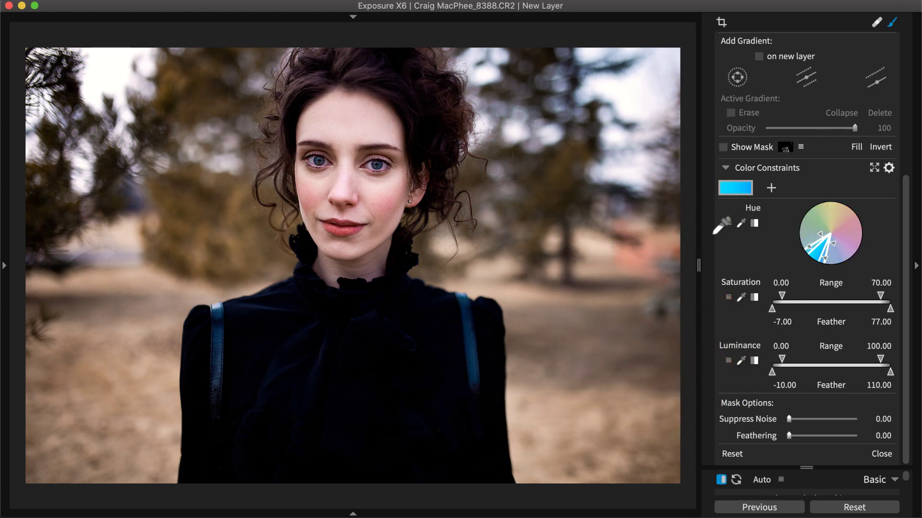
left_click(279, 384)
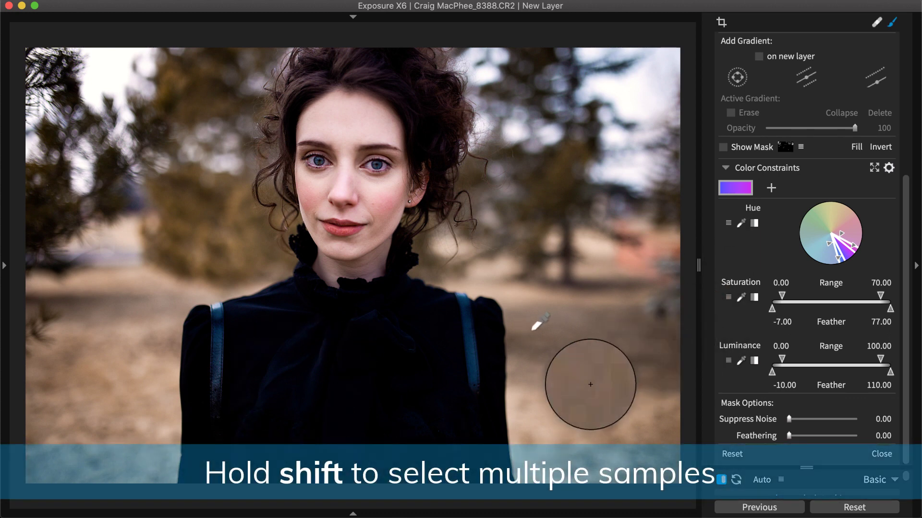
left_click(464, 334)
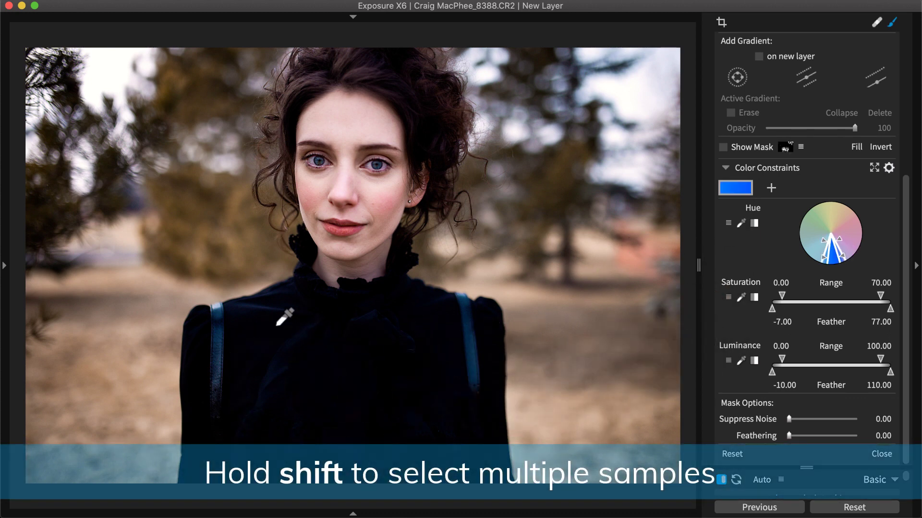
left_click(230, 372, "shift")
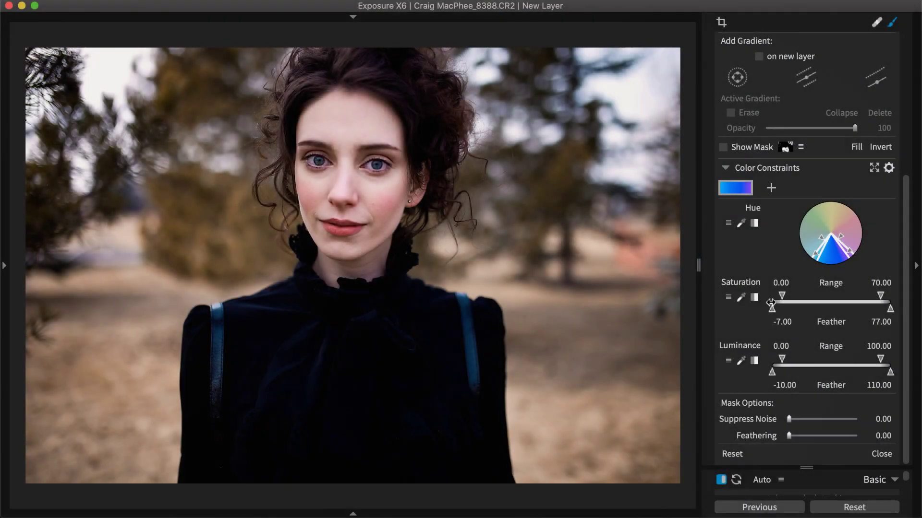
- Narrow the saturation range to 0–7.34 with feather up to 35.68
left_click_drag(781, 296, 763, 310)
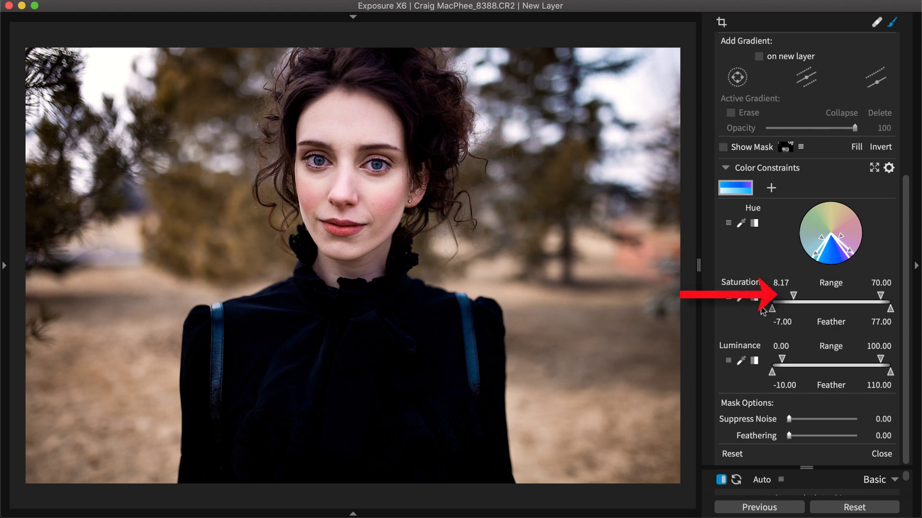
left_click_drag(771, 309, 781, 296)
left_click_drag(880, 296, 791, 300)
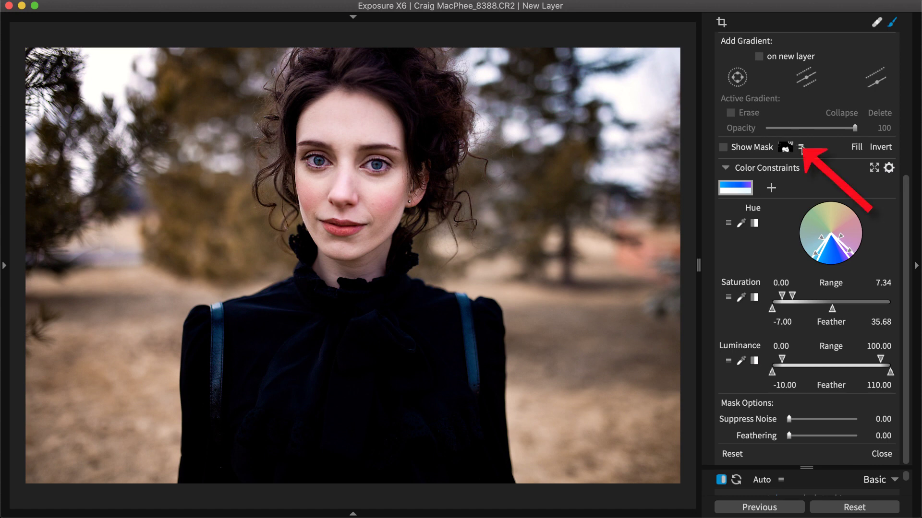
- Pop the Color Constraints panel out into a floating window
left_click(801, 147)
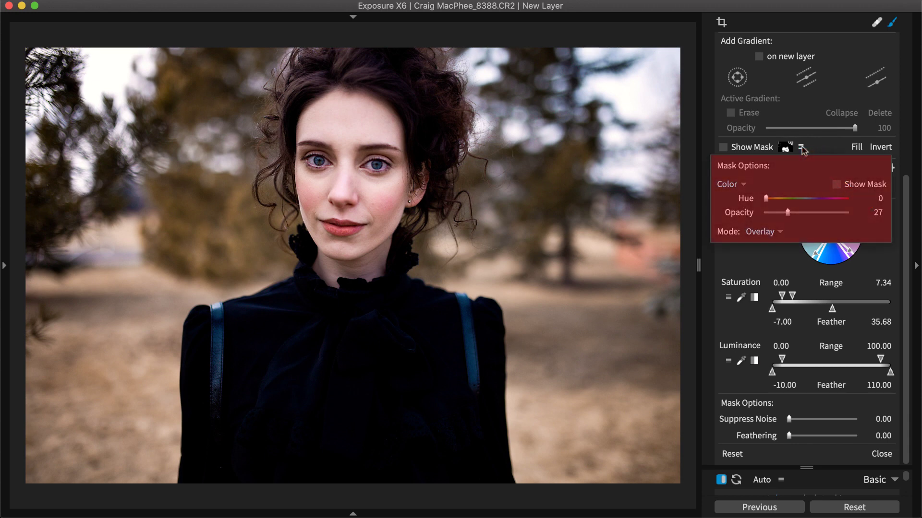
left_click(802, 148)
left_click(874, 171)
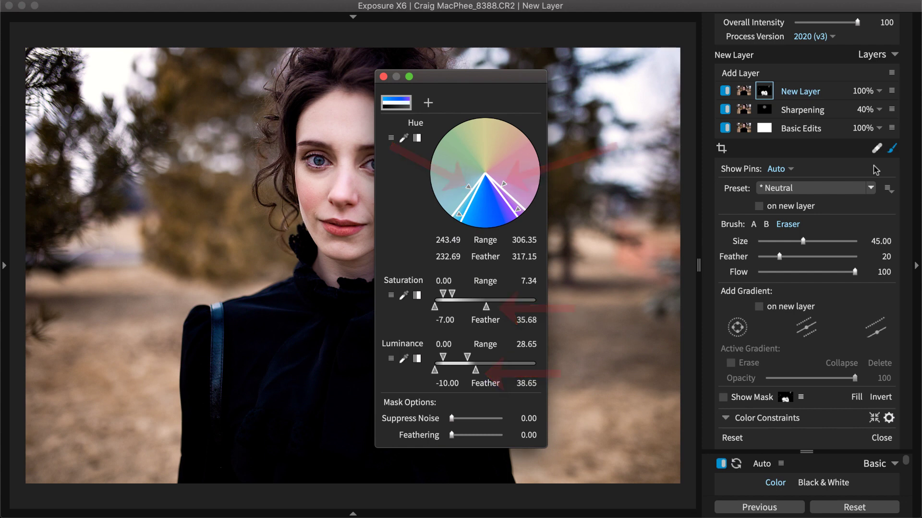
- Restore luminance to 0–100 (feather -10 to 110) and dock Color Constraints back in the panel
left_click_drag(433, 363, 505, 357)
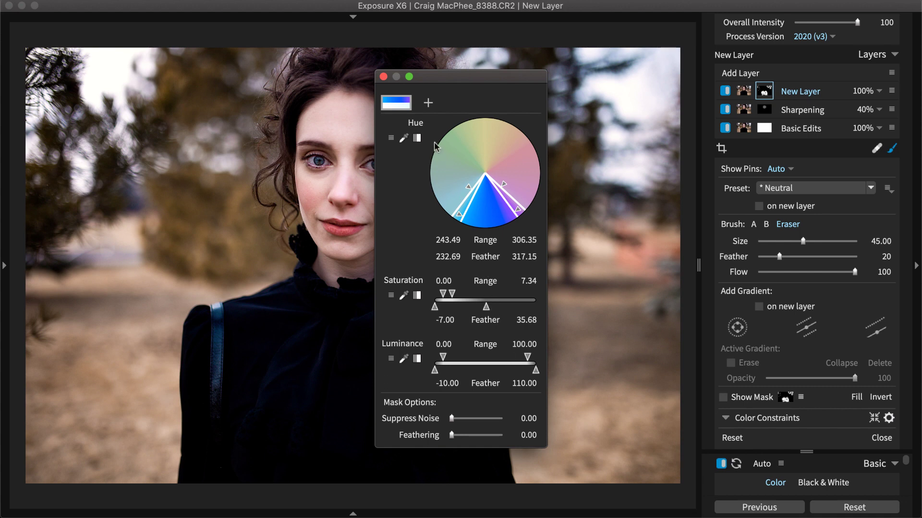
left_click(383, 77)
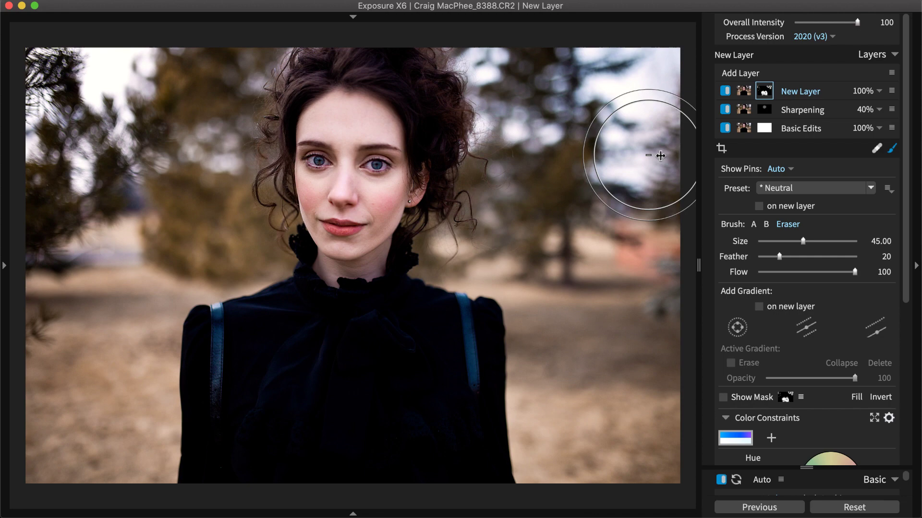
scroll(818, 185, "down", 8)
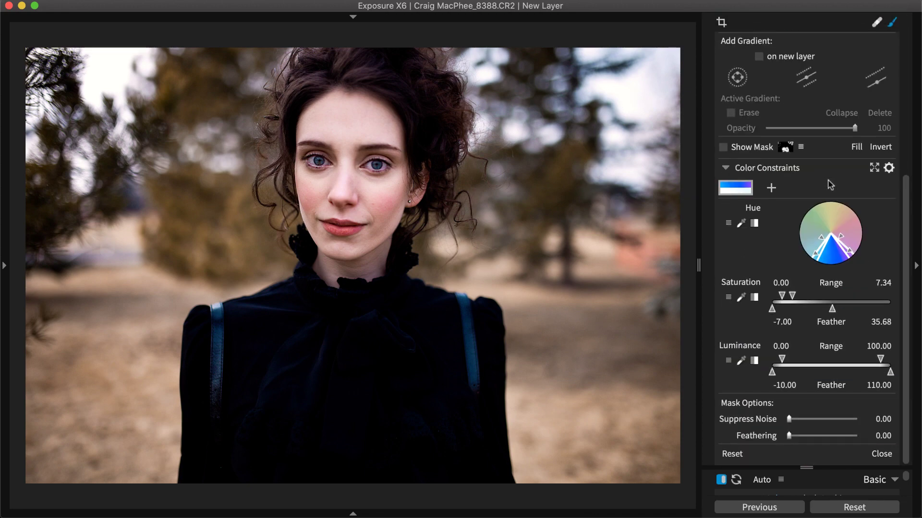
- Start saving the current colour constraints as a new preset named 'Blue'
left_click(888, 168)
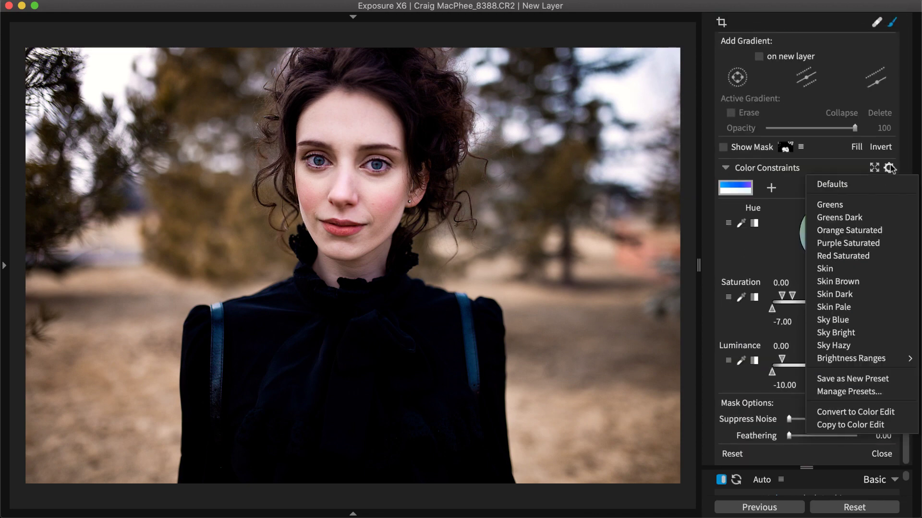
left_click(873, 379)
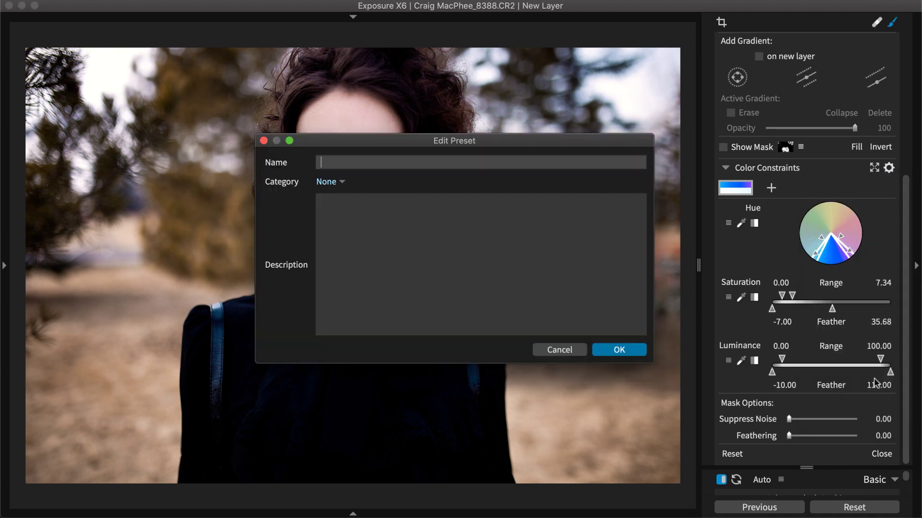
type("Blue")
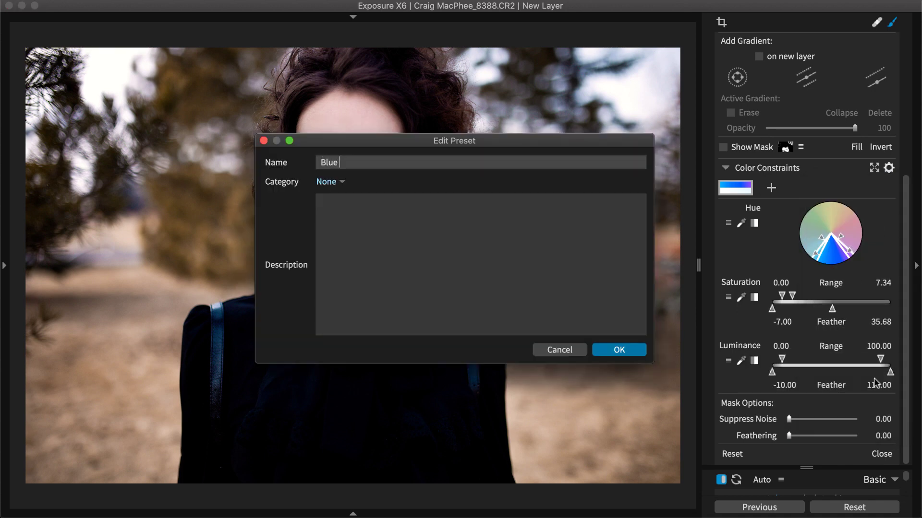